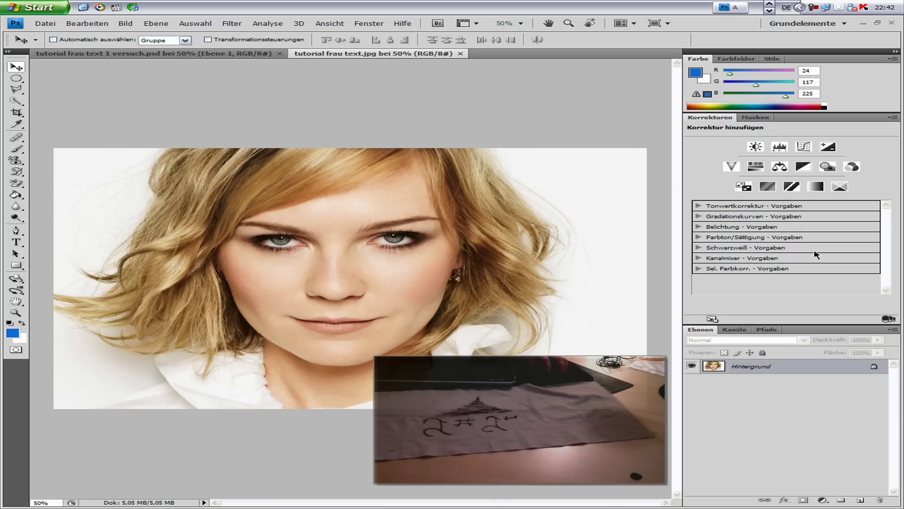
# Step: Zoom in around the eyes until the left eye fills the window at about 497%
pyautogui.click(569, 23)
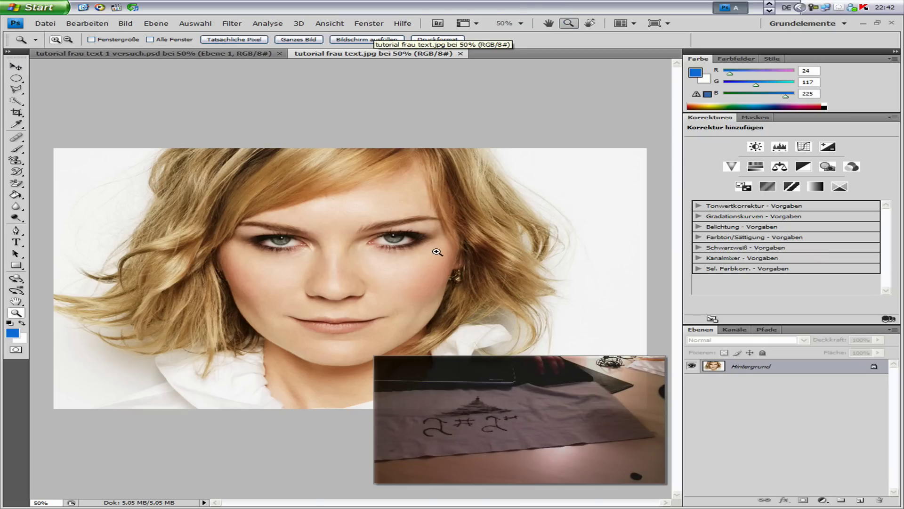
pyautogui.moveTo(437, 252); pyautogui.dragTo(234, 313)
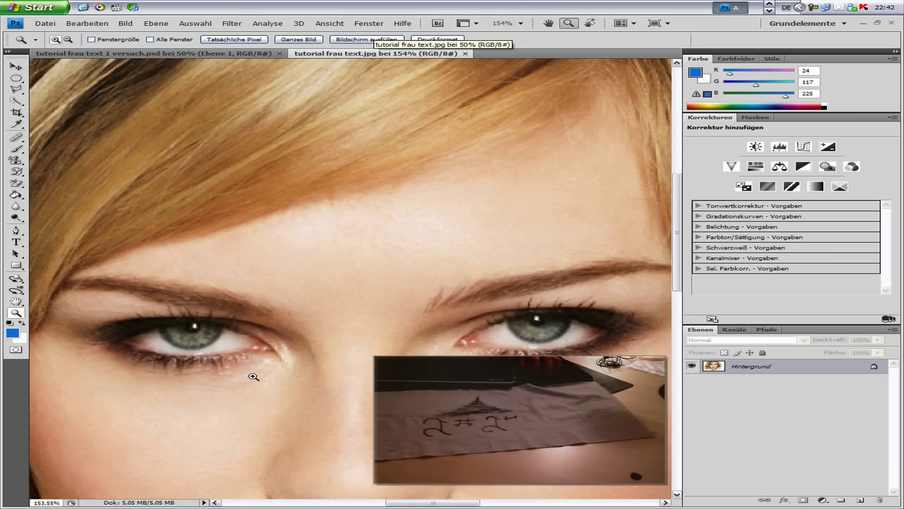
pyautogui.moveTo(284, 381); pyautogui.dragTo(169, 208)
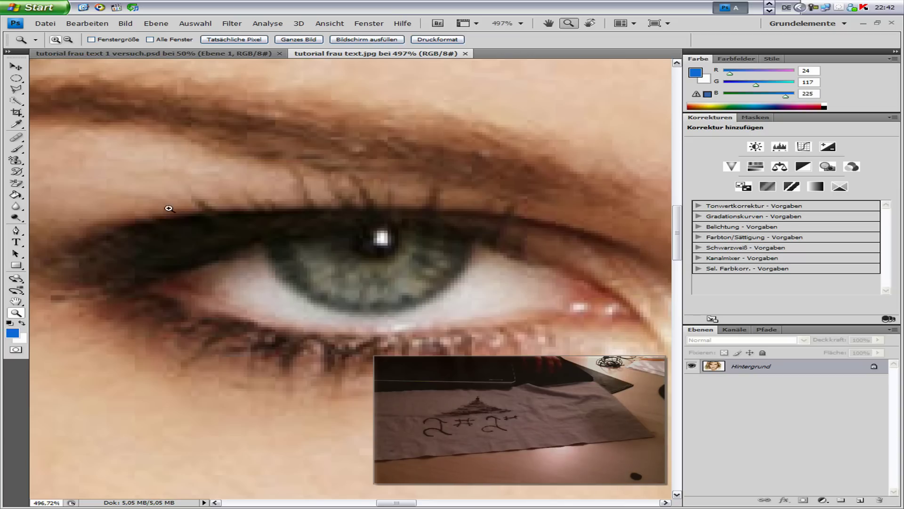
# Step: Outline the left iris with the Polygonal Lasso and add a new empty layer above the photo
pyautogui.click(19, 89)
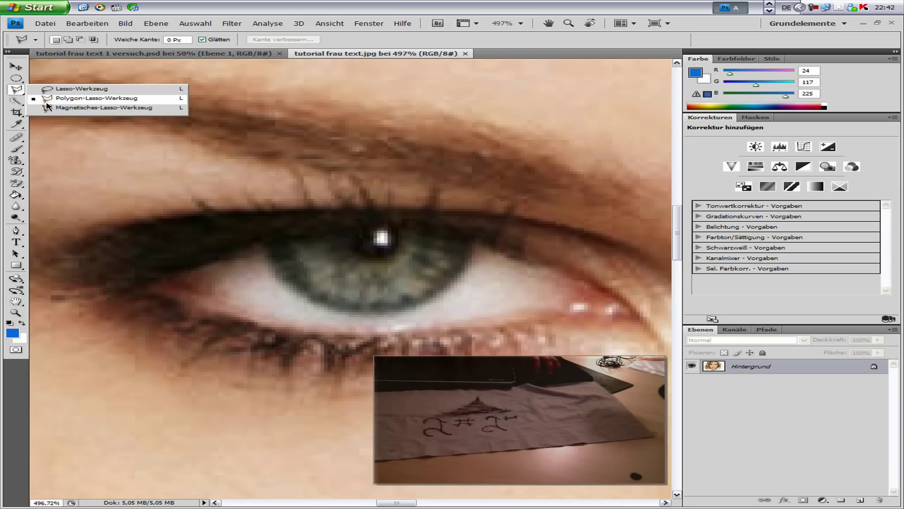
pyautogui.click(57, 98)
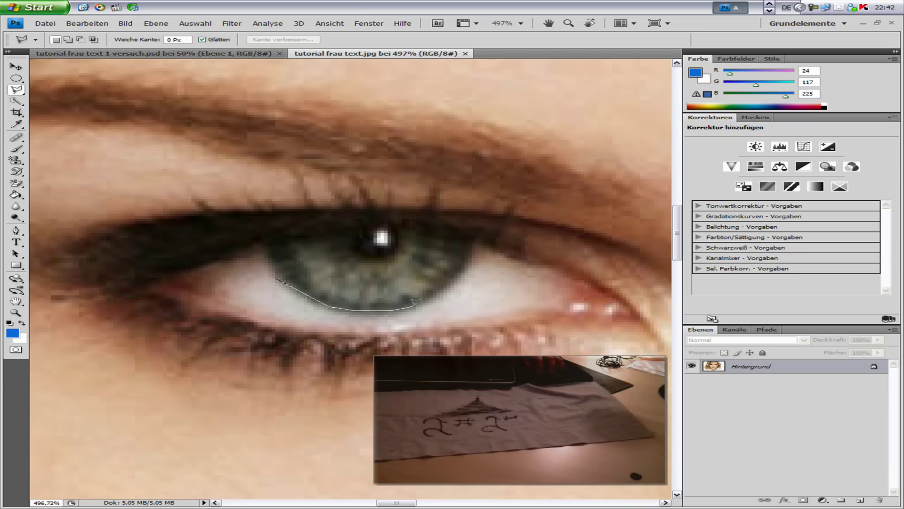
pyautogui.click(476, 236)
pyautogui.click(432, 228)
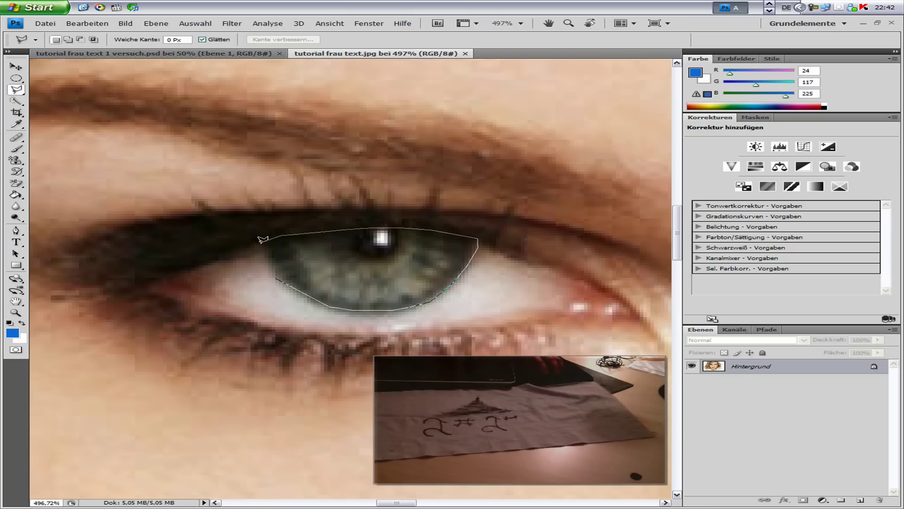
pyautogui.click(277, 278)
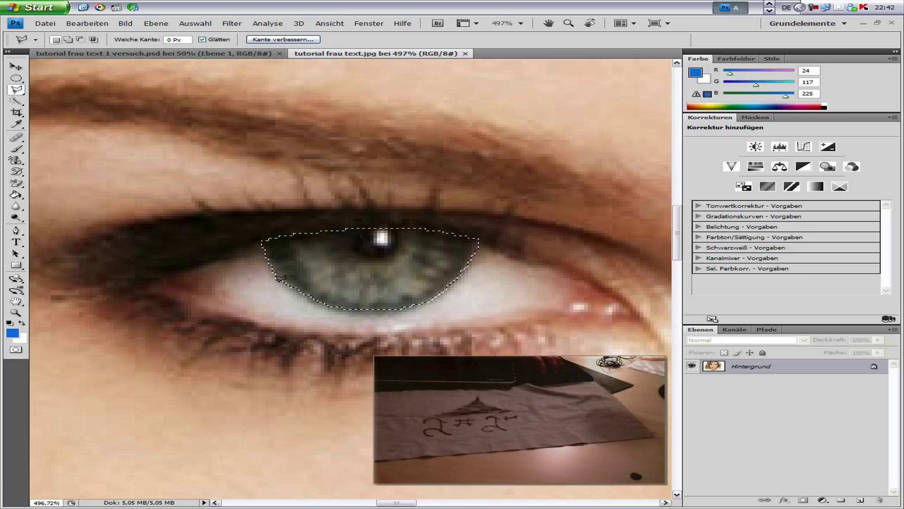
pyautogui.click(862, 500)
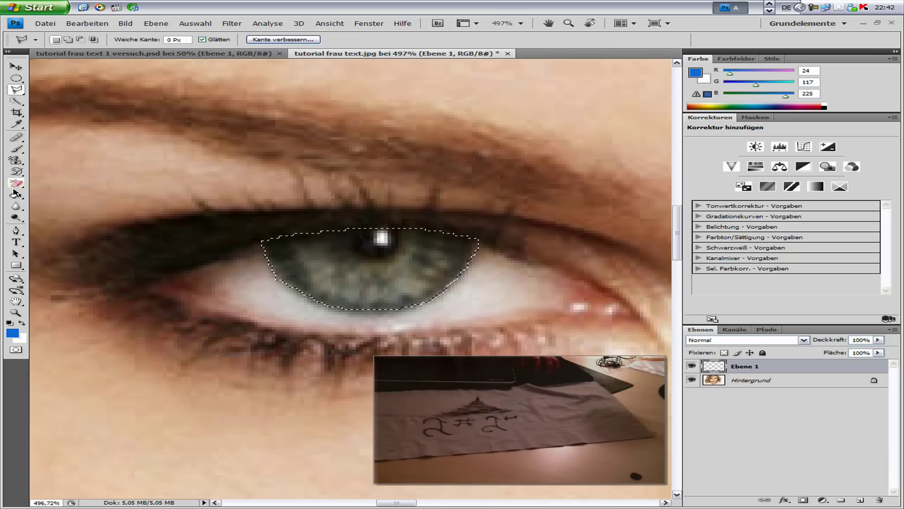
# Step: Paint-bucket the iris selection blue on the new layer and set its opacity to 31%
pyautogui.click(19, 194)
pyautogui.click(317, 258)
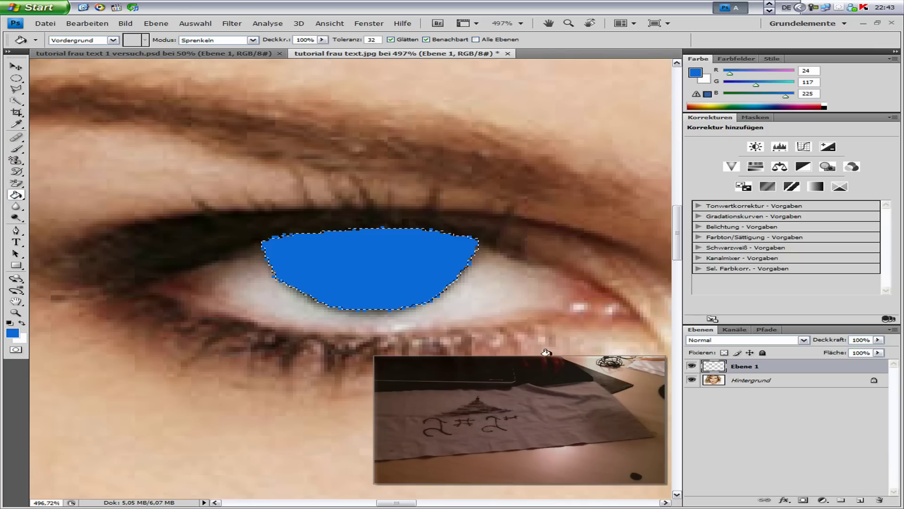
pyautogui.click(879, 339)
pyautogui.moveTo(851, 352); pyautogui.dragTo(841, 351)
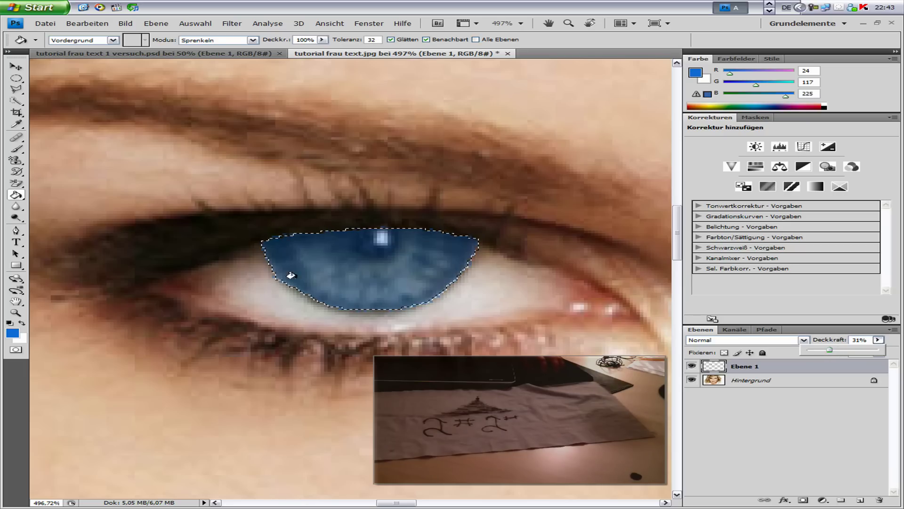
pyautogui.click(17, 101)
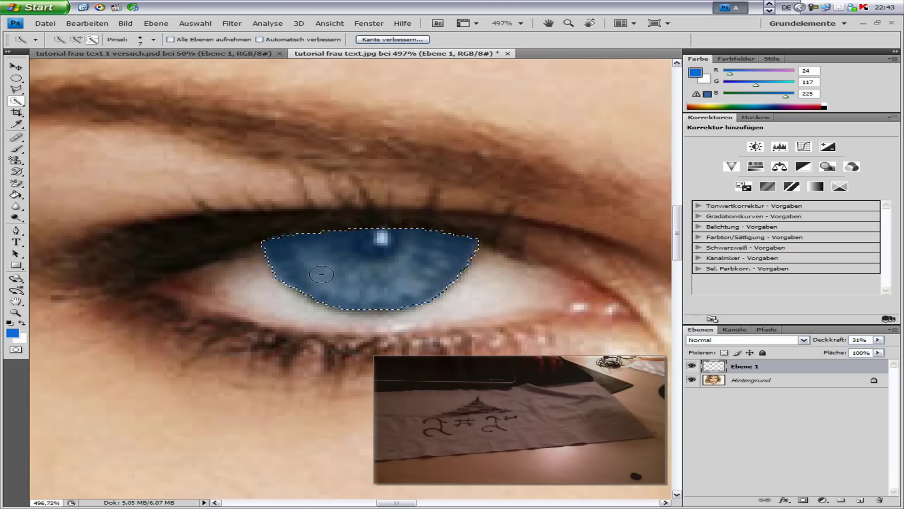
# Step: Deselect the iris and switch to the Background Eraser
pyautogui.rightClick(322, 275)
pyautogui.click(366, 281)
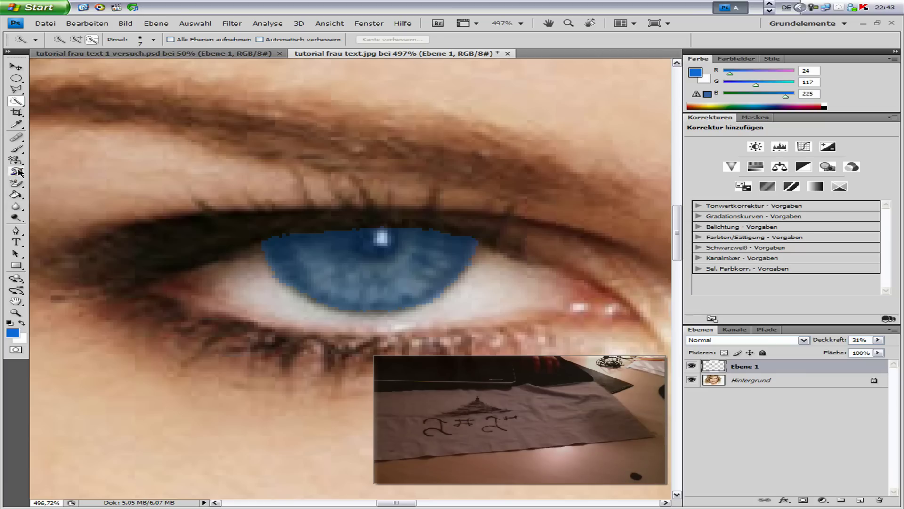
pyautogui.click(16, 184)
pyautogui.click(83, 40)
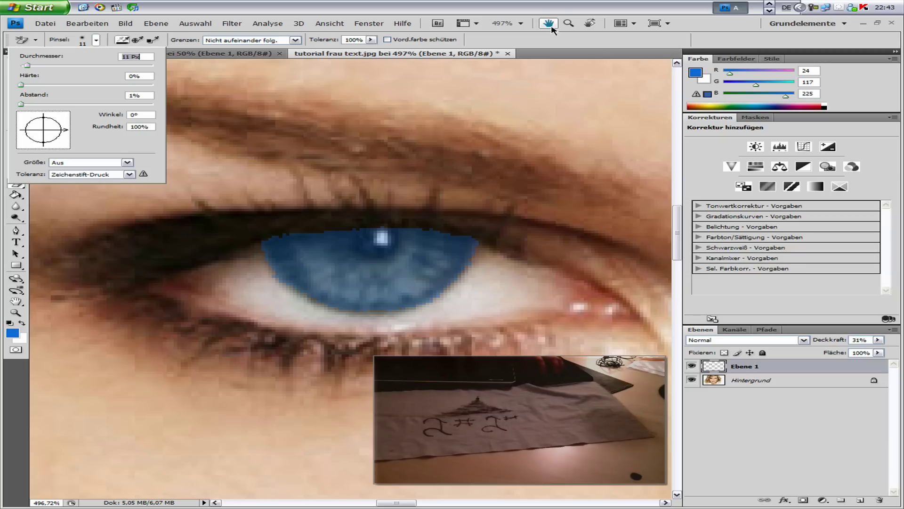
# Step: Zoom the iris to 1080% and erase blue spill along its upper and left edges
pyautogui.click(568, 23)
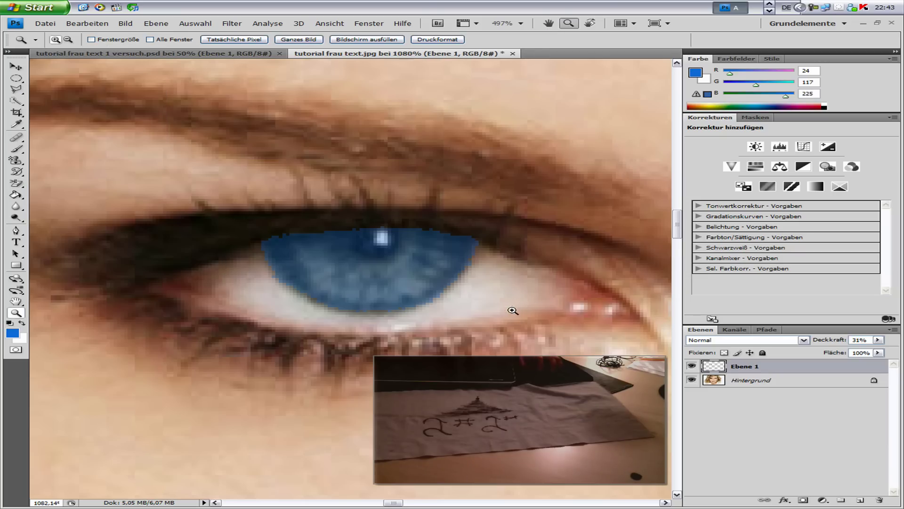
pyautogui.moveTo(230, 218); pyautogui.dragTo(508, 308)
pyautogui.click(17, 183)
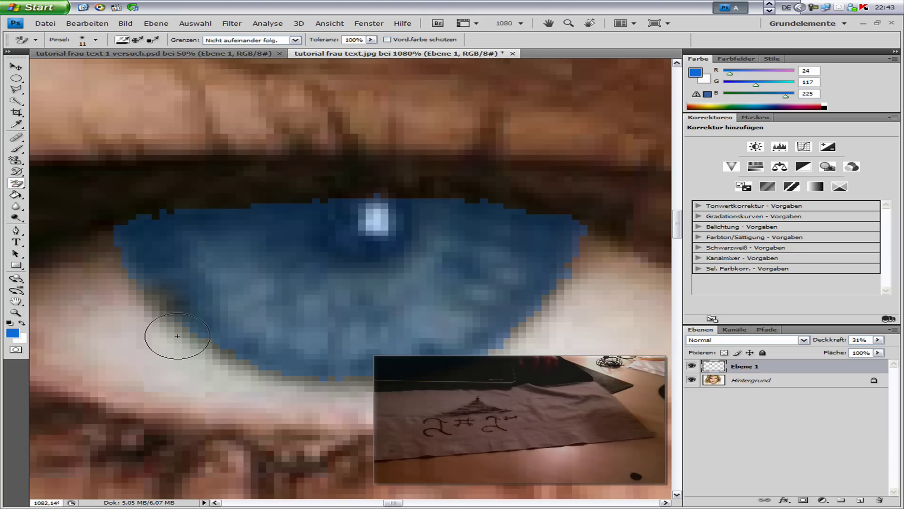
pyautogui.hotkey('ctrl', 'z')
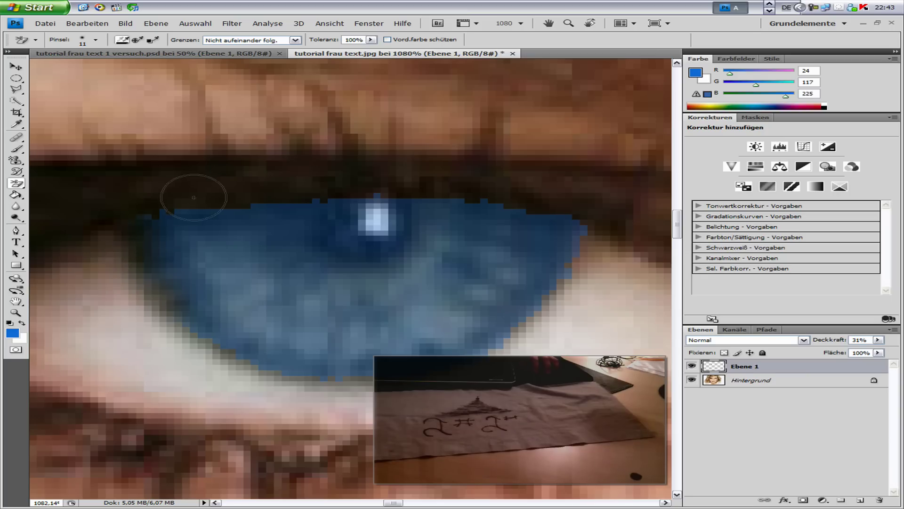
pyautogui.moveTo(280, 200)
pyautogui.mouseDown()
pyautogui.moveTo(173, 204)
pyautogui.moveTo(135, 218)
pyautogui.moveTo(325, 193)
pyautogui.moveTo(320, 184)
pyautogui.moveTo(313, 188)
pyautogui.moveTo(425, 194)
pyautogui.moveTo(363, 202)
pyautogui.moveTo(460, 192)
pyautogui.moveTo(585, 212)
pyautogui.moveTo(573, 290)
pyautogui.moveTo(601, 247)
pyautogui.moveTo(579, 292)
pyautogui.moveTo(575, 257)
pyautogui.moveTo(522, 339)
pyautogui.moveTo(202, 374)
pyautogui.moveTo(194, 343)
pyautogui.mouseUp()
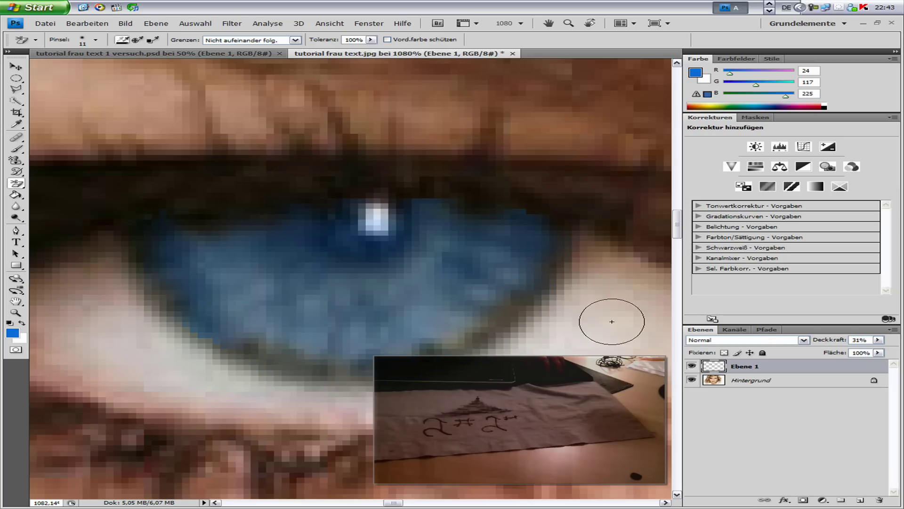
# Step: Toggle Ebene 1's visibility to compare with the original and try lowering its opacity
pyautogui.click(878, 340)
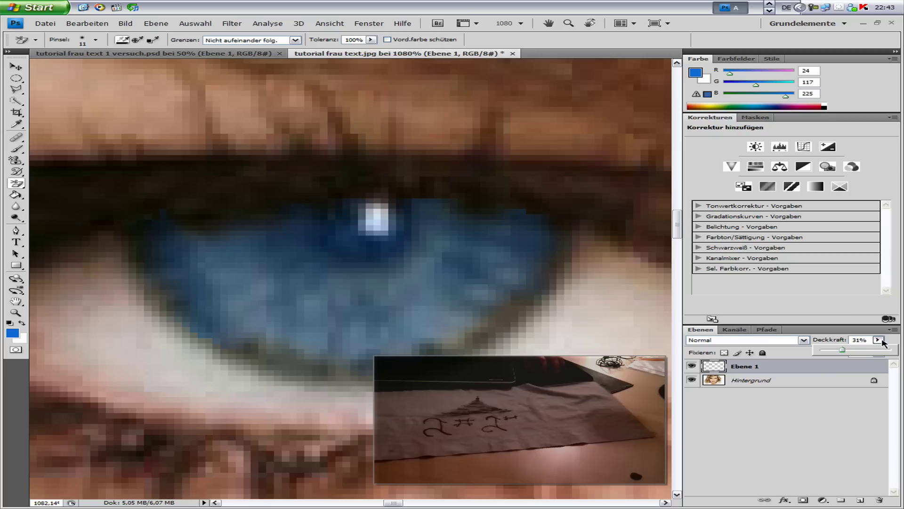
pyautogui.click(691, 366)
pyautogui.click(691, 366)
pyautogui.click(878, 340)
pyautogui.moveTo(841, 349); pyautogui.dragTo(820, 349)
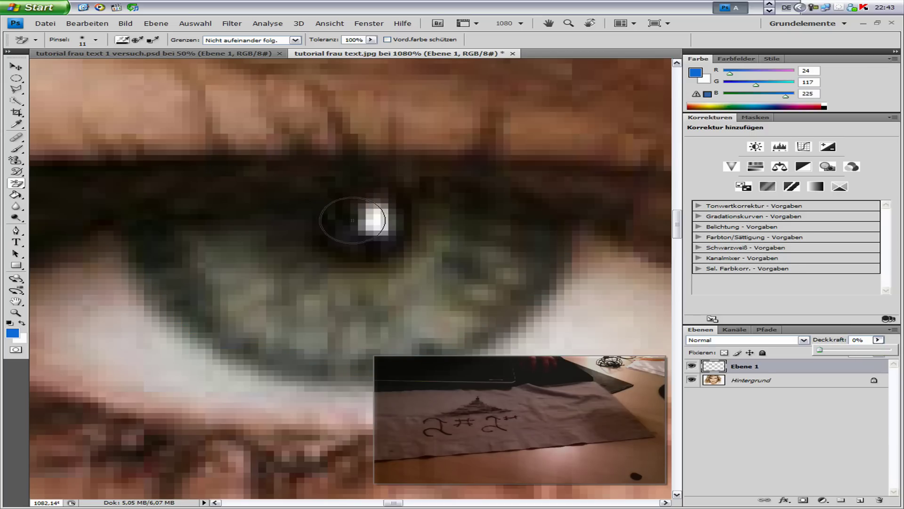
pyautogui.click(354, 218)
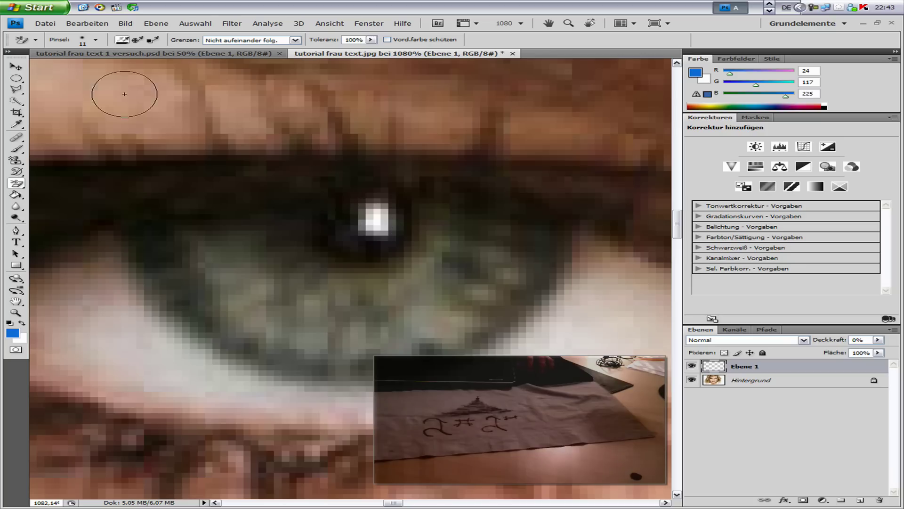
# Step: Set the brush diameter to 4 px
pyautogui.click(96, 39)
pyautogui.moveTo(25, 67); pyautogui.dragTo(22, 67)
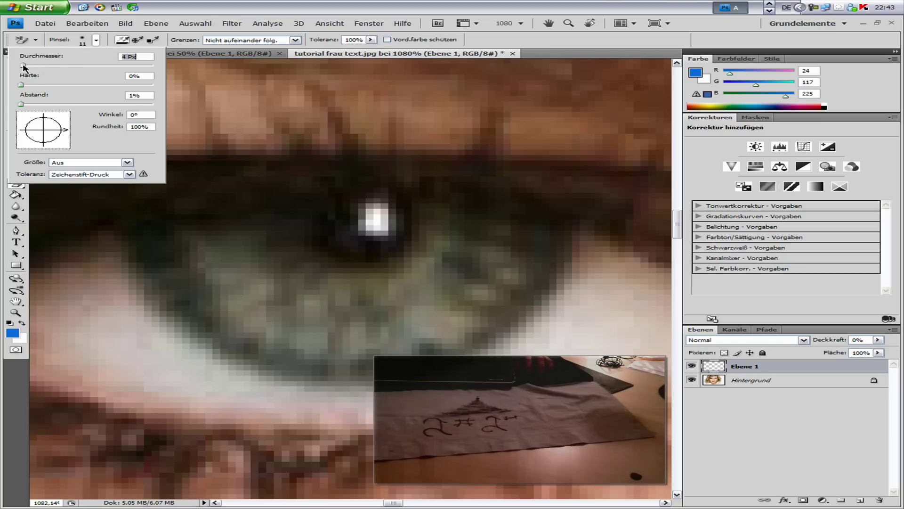
pyautogui.click(354, 210)
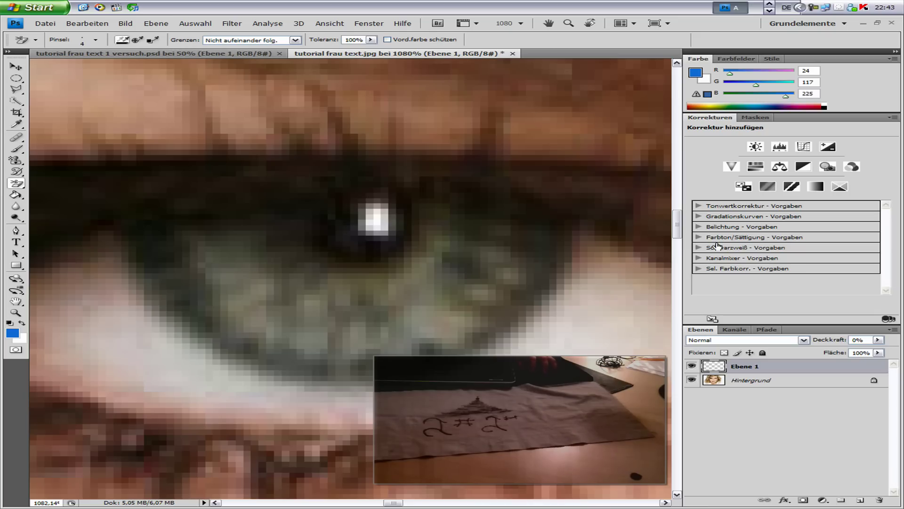
# Step: Set the blue layer's opacity to 42% for a stronger tint
pyautogui.click(877, 339)
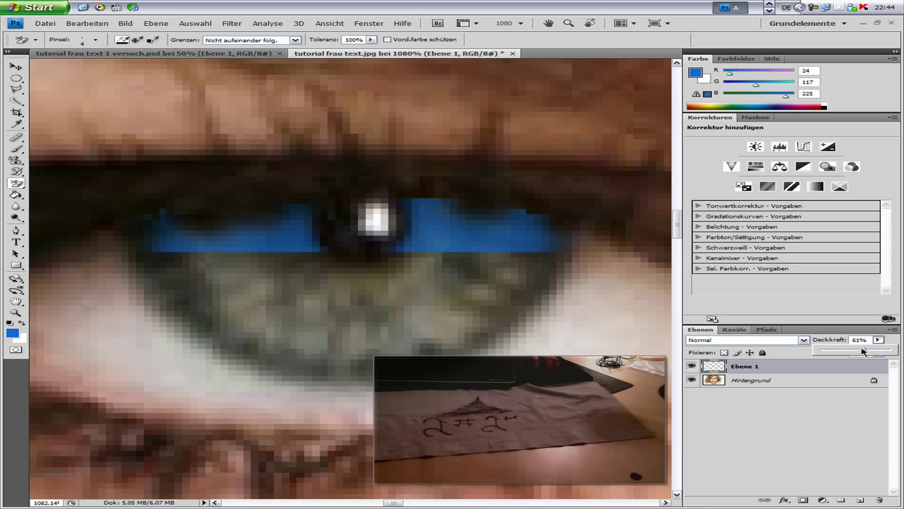
pyautogui.click(860, 351)
pyautogui.moveTo(868, 351); pyautogui.dragTo(869, 351)
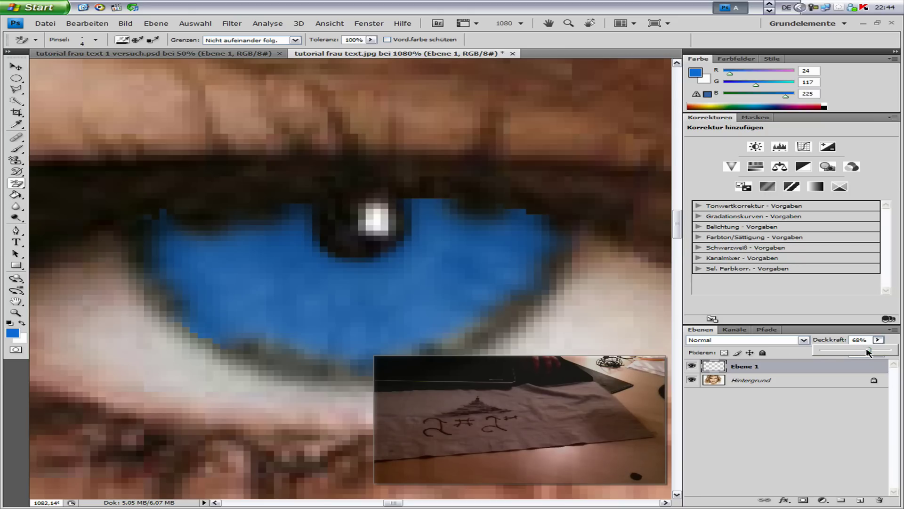
pyautogui.moveTo(860, 353); pyautogui.dragTo(857, 352)
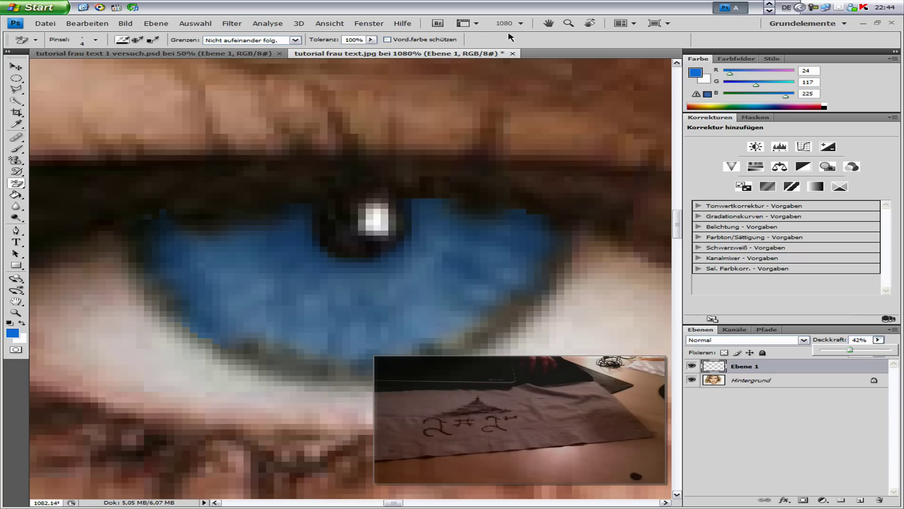
# Step: Fit the whole portrait, then zoom in closely on the right eye
pyautogui.click(568, 23)
pyautogui.click(299, 39)
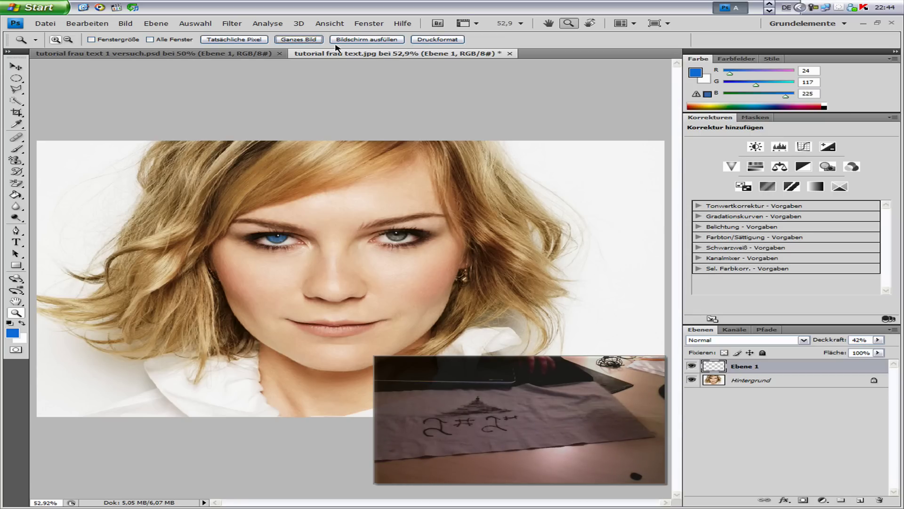
pyautogui.moveTo(353, 218); pyautogui.dragTo(452, 257)
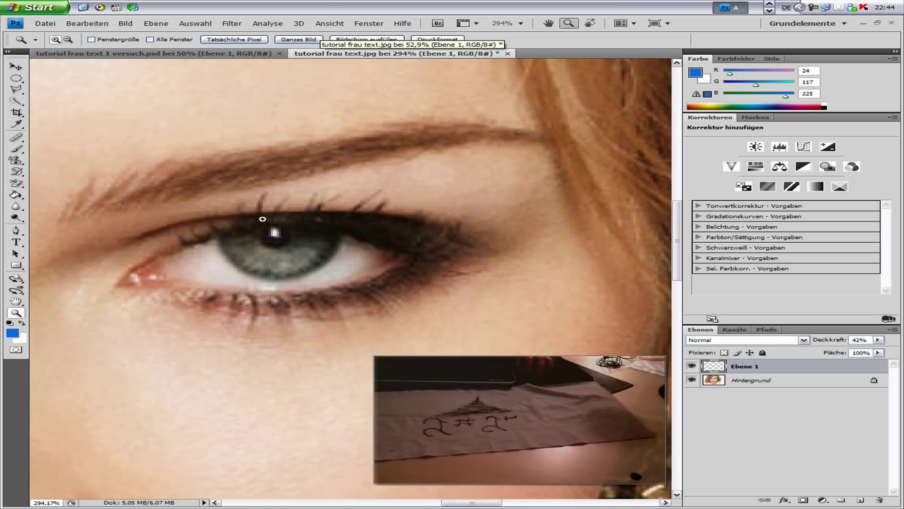
pyautogui.moveTo(210, 224); pyautogui.dragTo(448, 323)
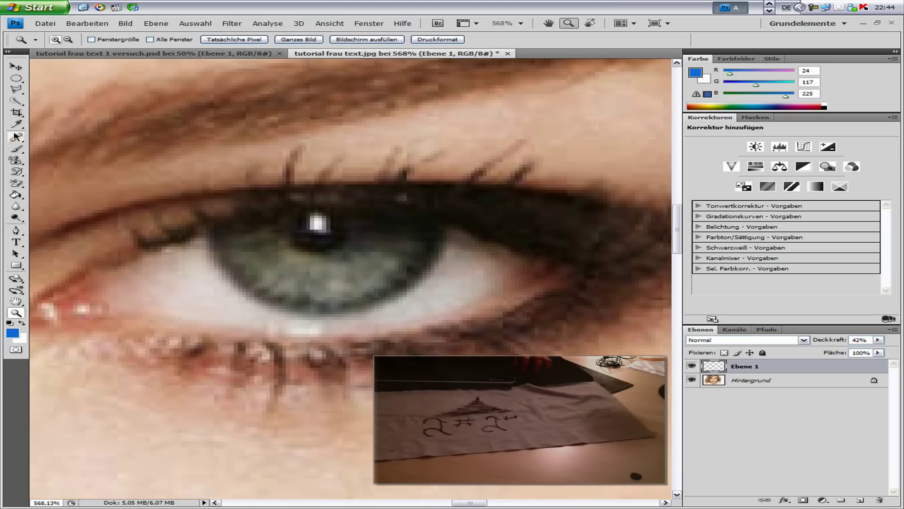
# Step: Outline the right eye's iris with a closed Polygonal Lasso selection
pyautogui.click(16, 89)
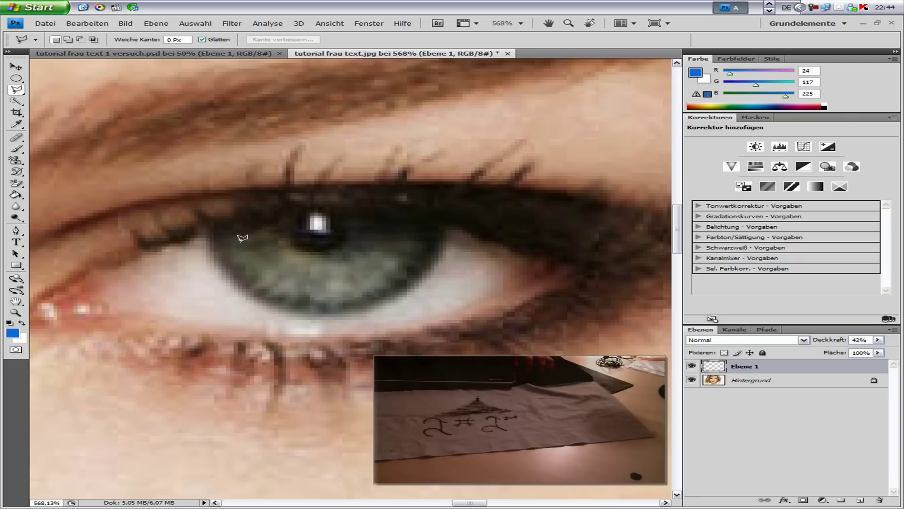
pyautogui.click(205, 236)
pyautogui.click(281, 302)
pyautogui.click(332, 310)
pyautogui.click(418, 269)
pyautogui.click(437, 232)
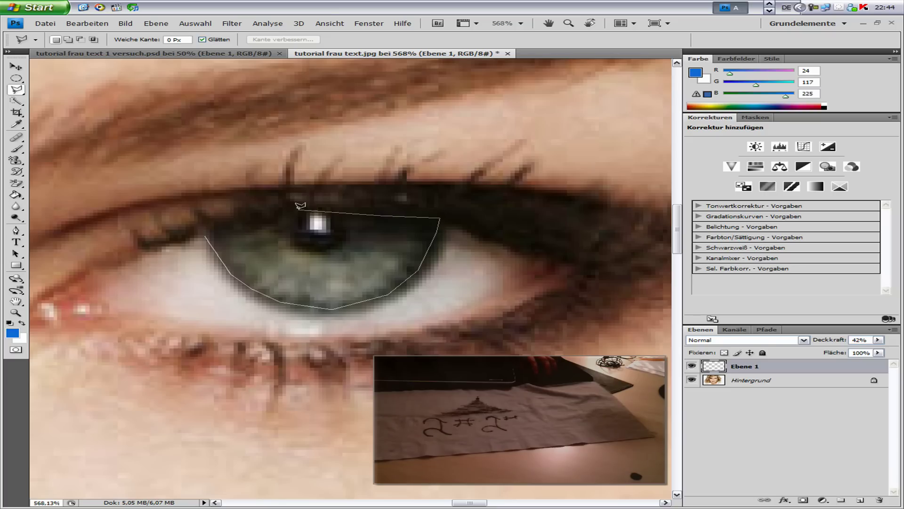
pyautogui.click(277, 211)
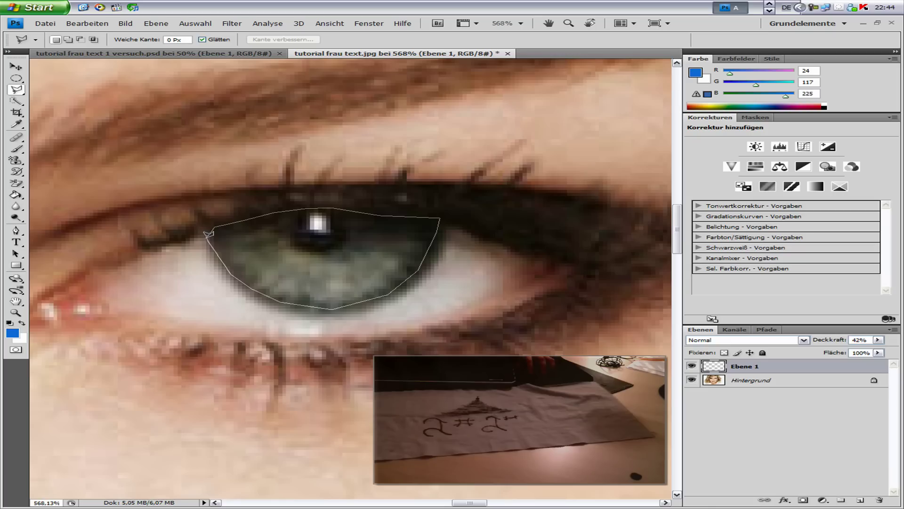
pyautogui.click(207, 232)
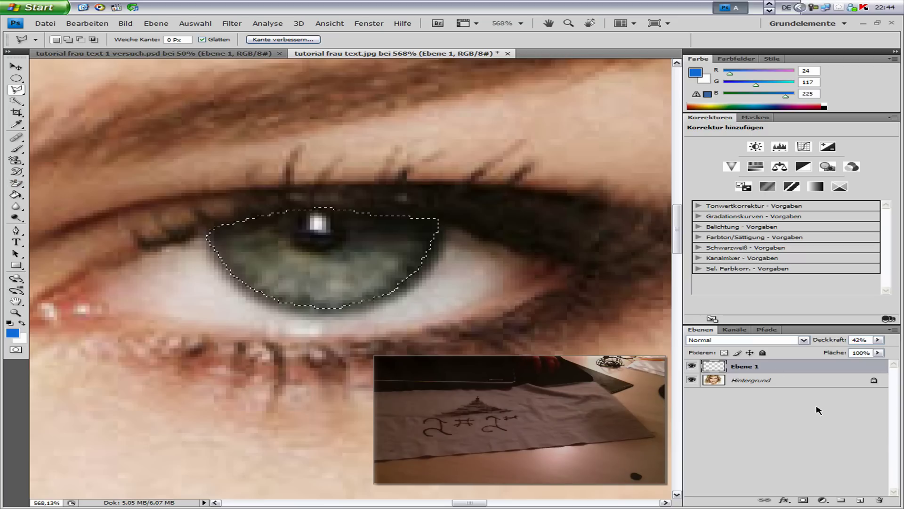
# Step: Add Ebene 2 and fill the iris selection with dark green 0f9b44
pyautogui.click(860, 500)
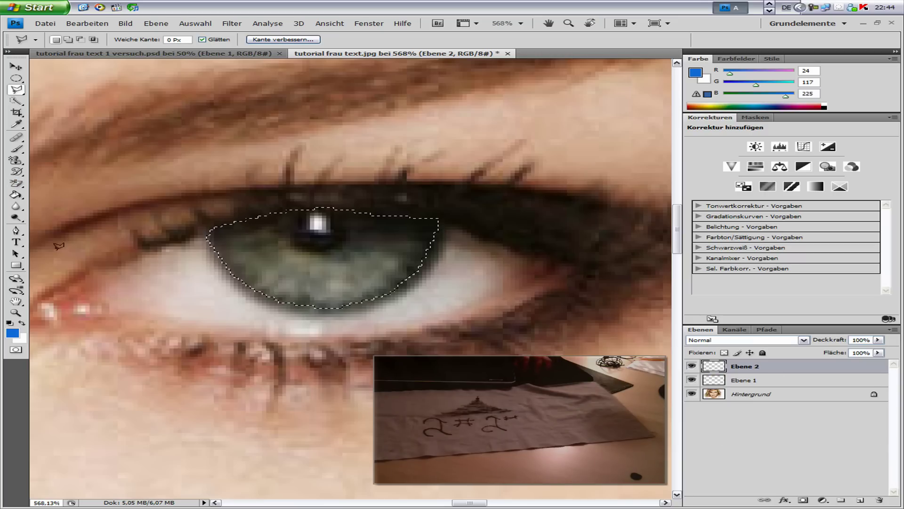
pyautogui.click(20, 197)
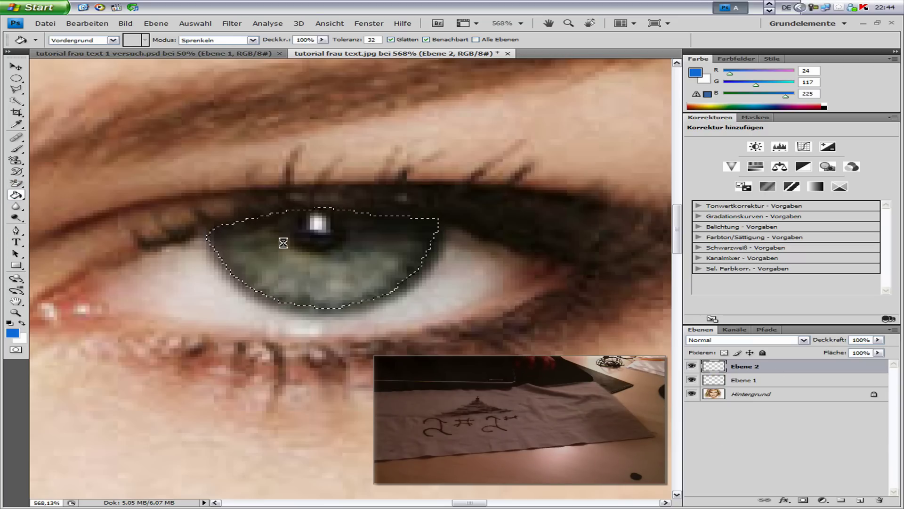
pyautogui.click(695, 72)
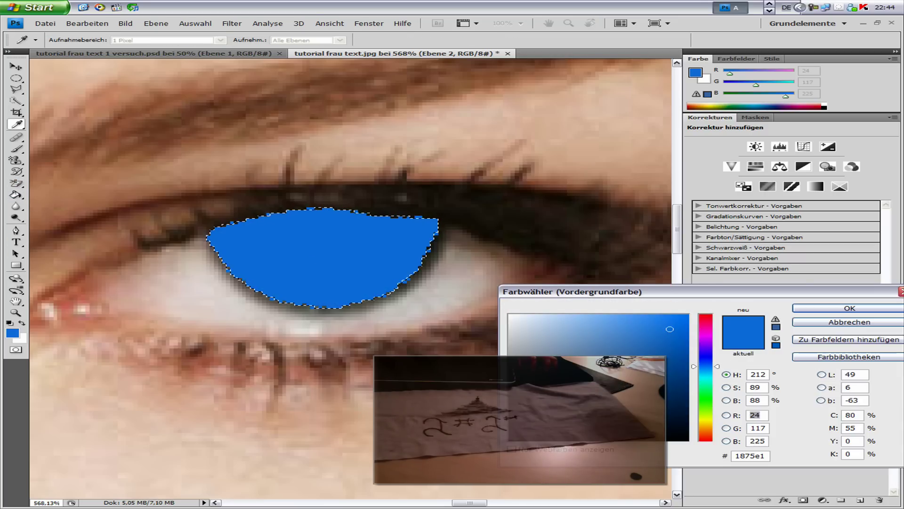
pyautogui.moveTo(699, 372); pyautogui.dragTo(705, 390)
pyautogui.moveTo(670, 328); pyautogui.dragTo(667, 321)
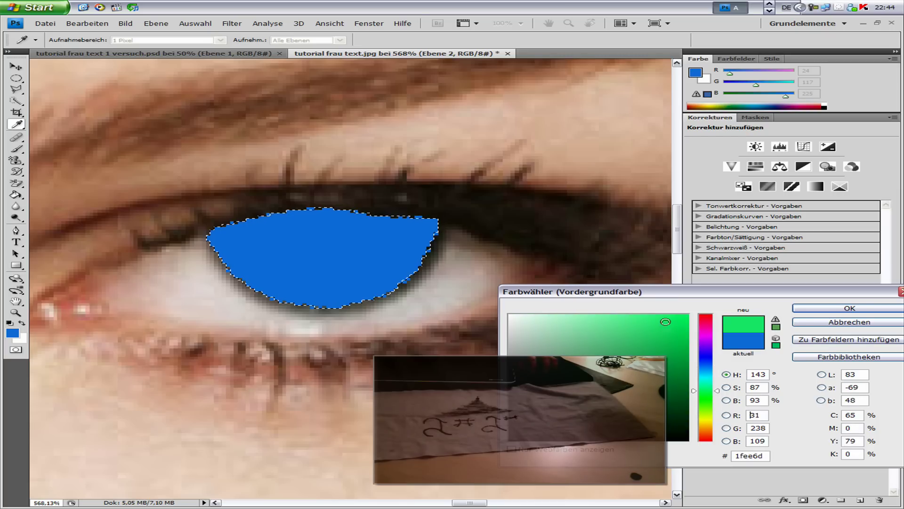
pyautogui.click(672, 363)
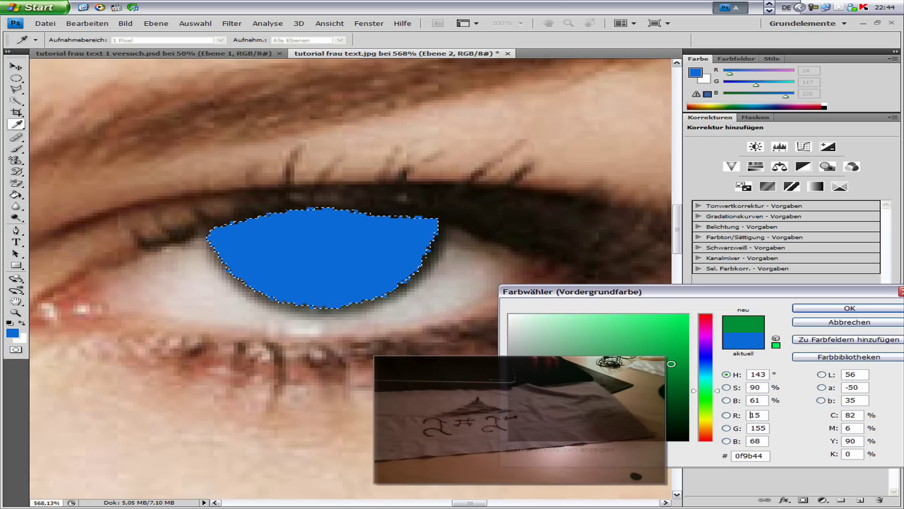
pyautogui.click(801, 311)
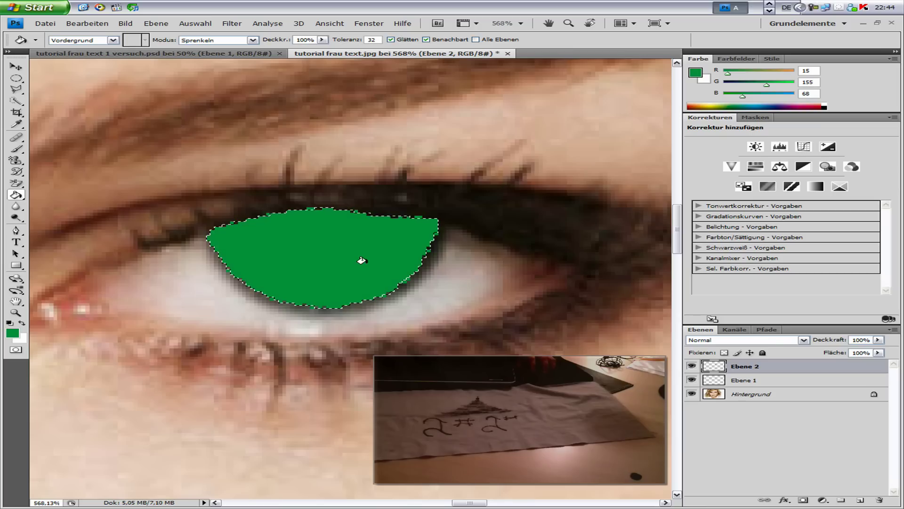
# Step: Set Ebene 2's opacity to 42% and clear the iris selection
pyautogui.moveTo(878, 340); pyautogui.dragTo(844, 351)
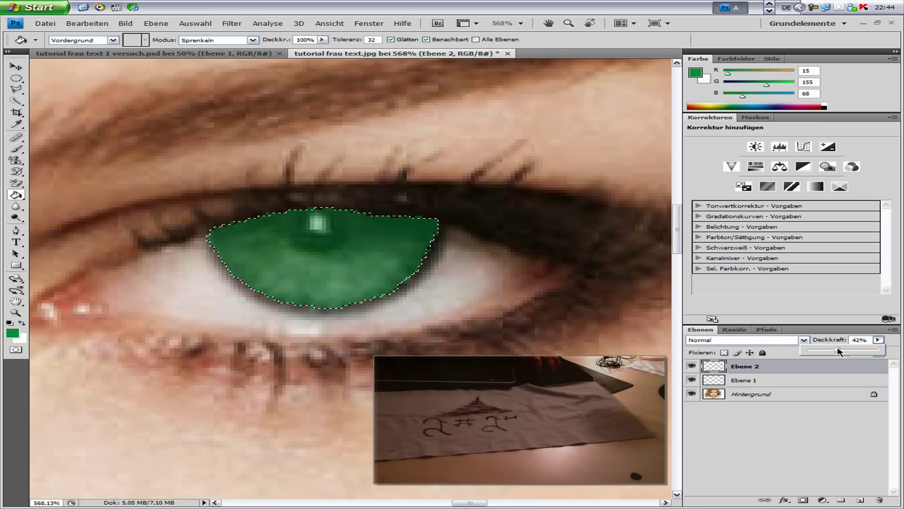
pyautogui.press('w')
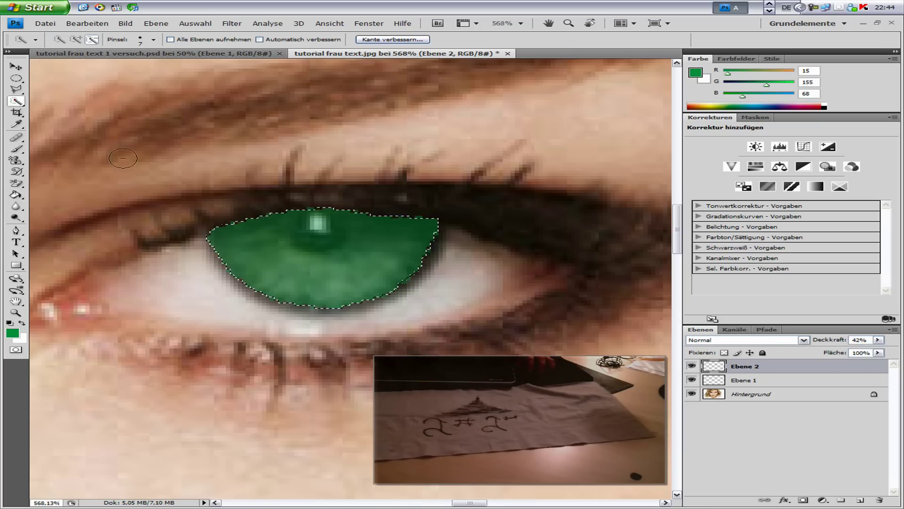
pyautogui.rightClick(240, 243)
pyautogui.click(264, 249)
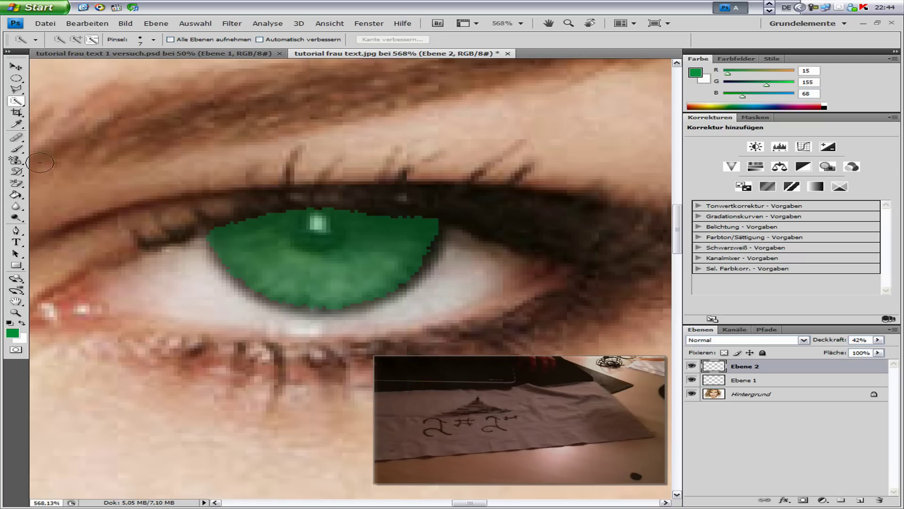
# Step: Zoom in and erase green spill along the iris's lower, right and upper edges
pyautogui.click(569, 23)
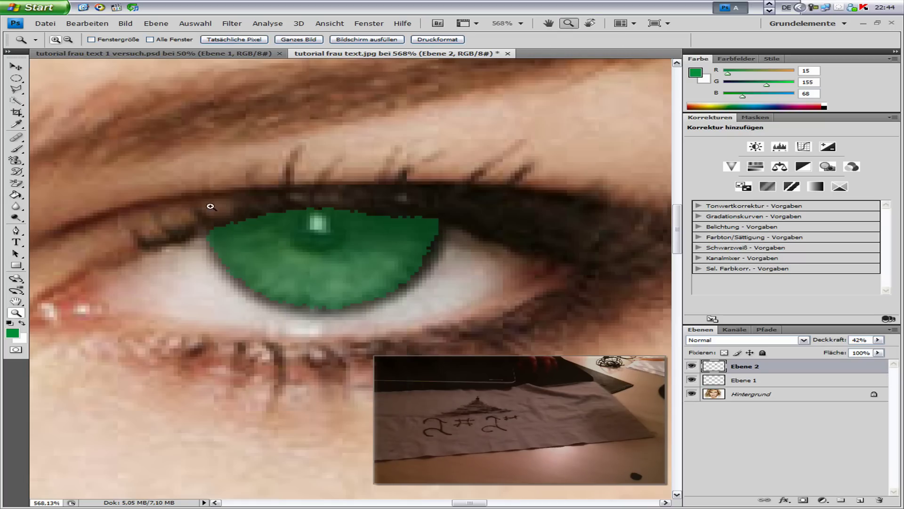
pyautogui.moveTo(406, 282); pyautogui.dragTo(488, 309)
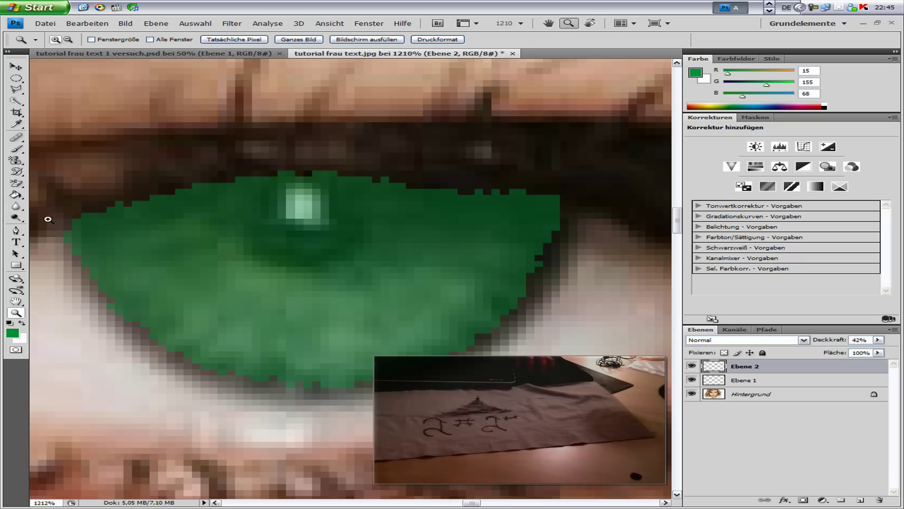
pyautogui.click(17, 183)
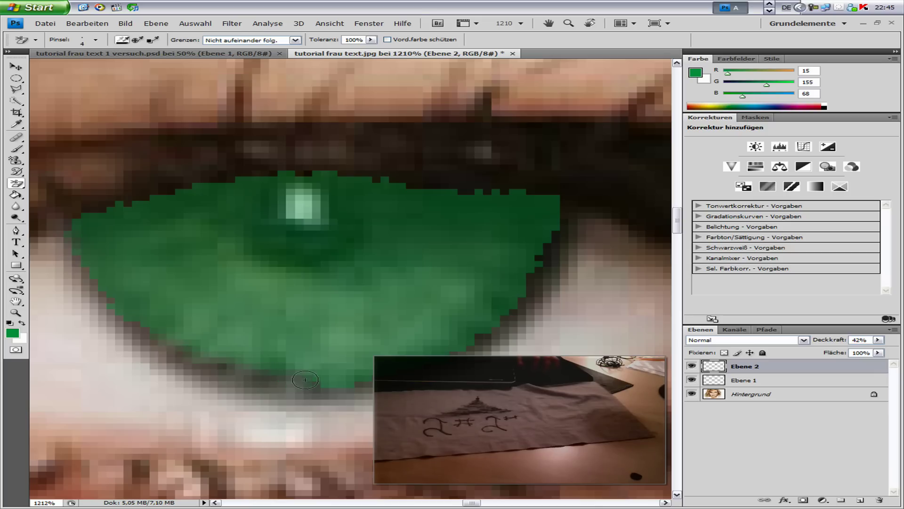
pyautogui.moveTo(439, 354); pyautogui.dragTo(526, 296)
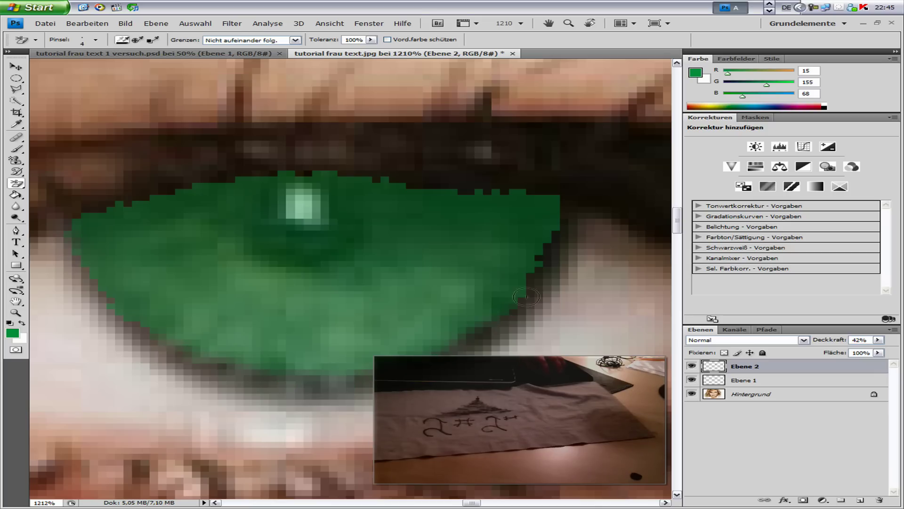
pyautogui.moveTo(561, 254); pyautogui.dragTo(528, 286)
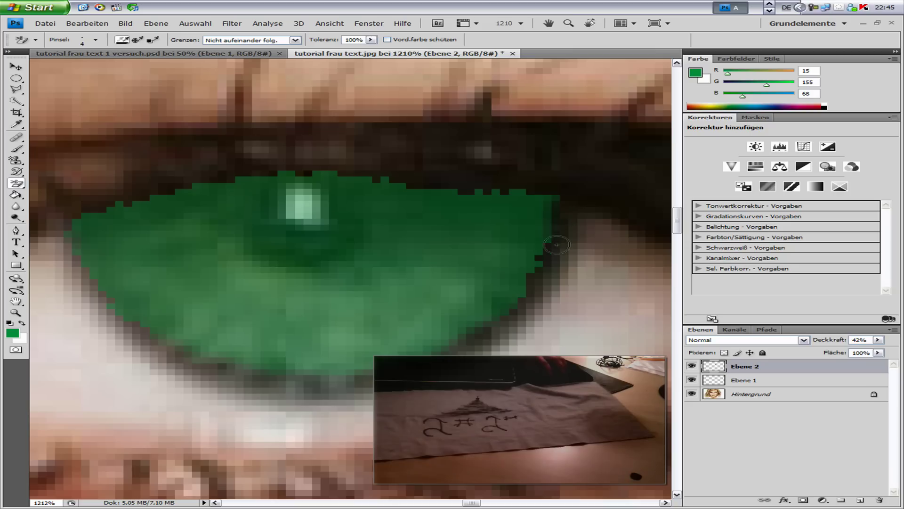
pyautogui.moveTo(565, 196)
pyautogui.mouseDown()
pyautogui.moveTo(302, 170)
pyautogui.moveTo(118, 207)
pyautogui.moveTo(41, 256)
pyautogui.moveTo(70, 231)
pyautogui.mouseUp()
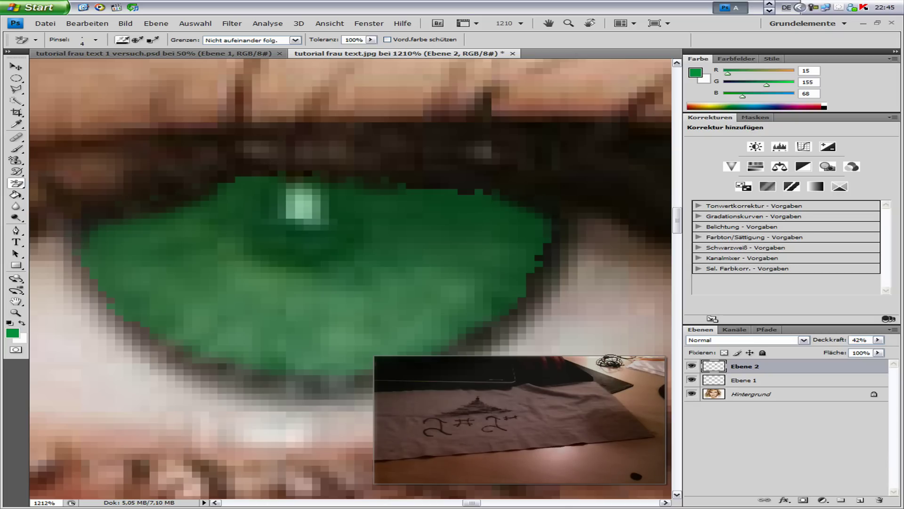
# Step: Clear green from the pupil and catchlight, then set Ebene 2 to 0% opacity
pyautogui.moveTo(265, 200); pyautogui.dragTo(279, 231)
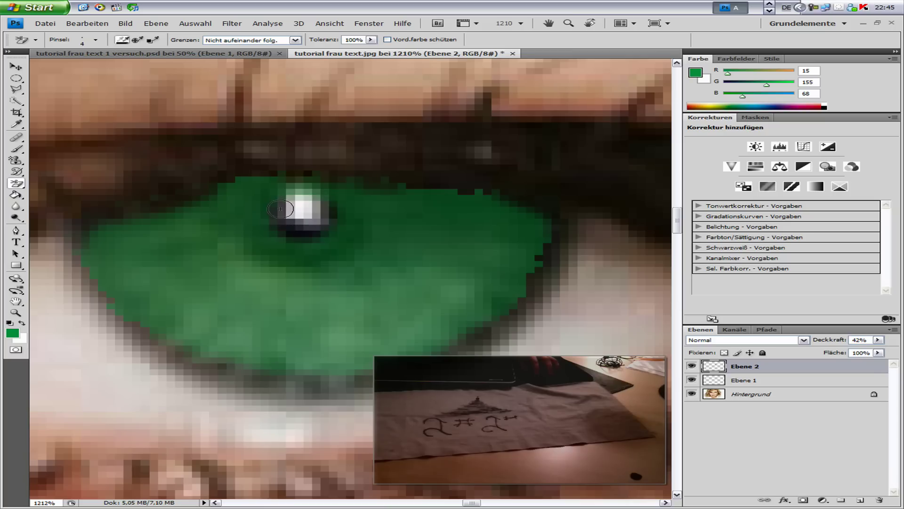
pyautogui.click(278, 231)
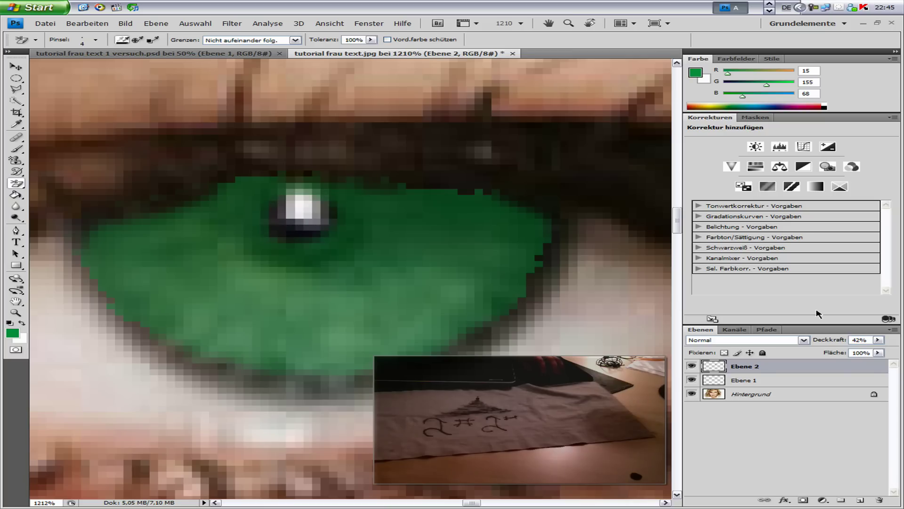
pyautogui.click(877, 340)
pyautogui.moveTo(751, 325); pyautogui.dragTo(291, 204)
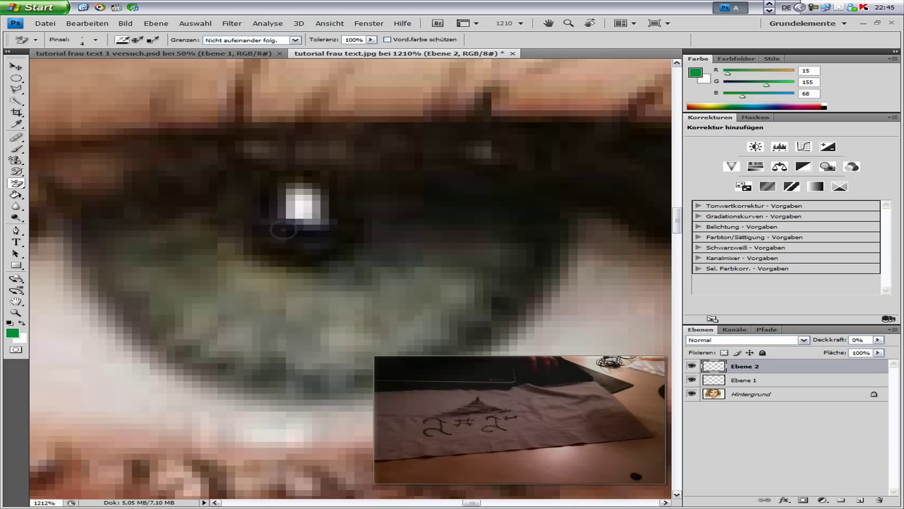
# Step: Raise Ebene 2's opacity back to 47% to restore the green tint
pyautogui.click(877, 339)
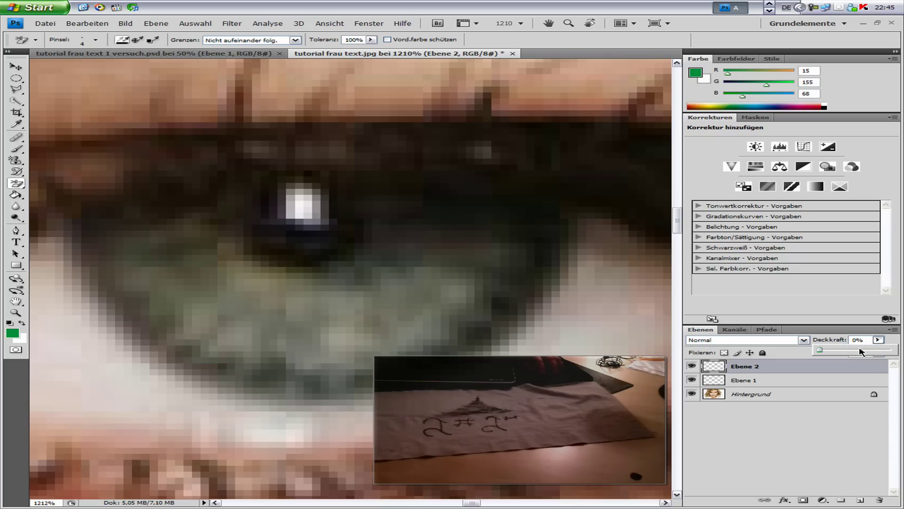
pyautogui.moveTo(860, 351); pyautogui.dragTo(853, 350)
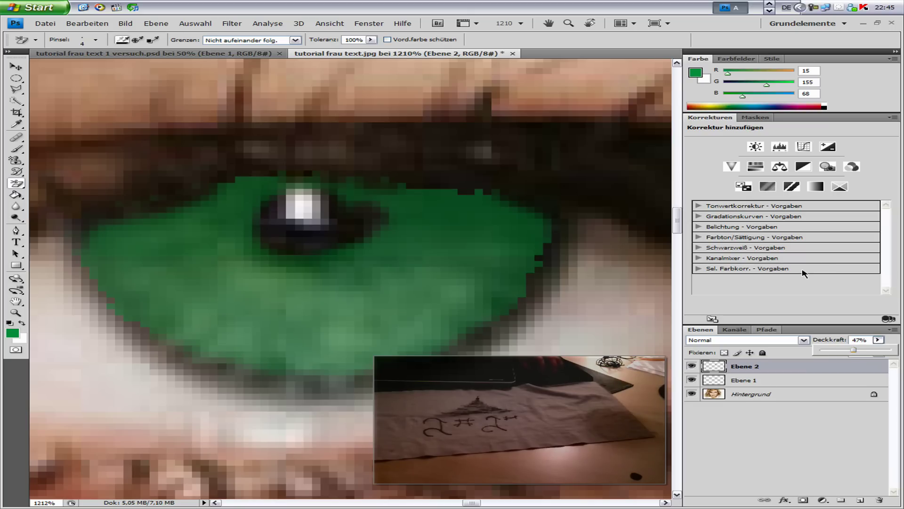
pyautogui.click(569, 22)
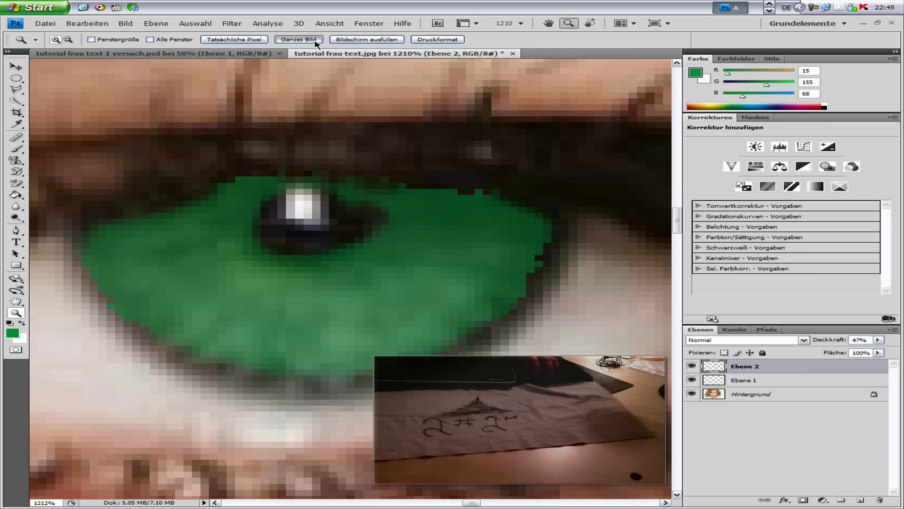
# Step: Fit the whole portrait in the window, briefly zooming into the cheek before fitting again
pyautogui.click(299, 39)
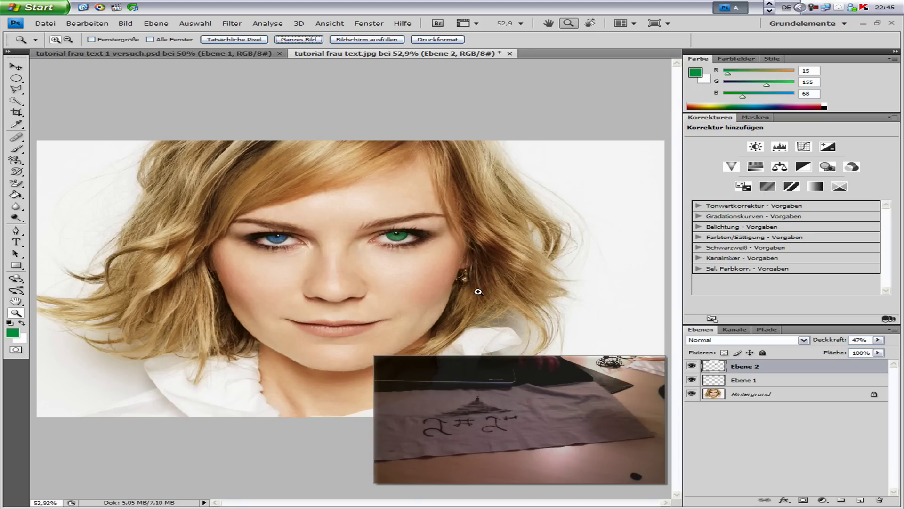
pyautogui.moveTo(172, 256); pyautogui.dragTo(520, 361)
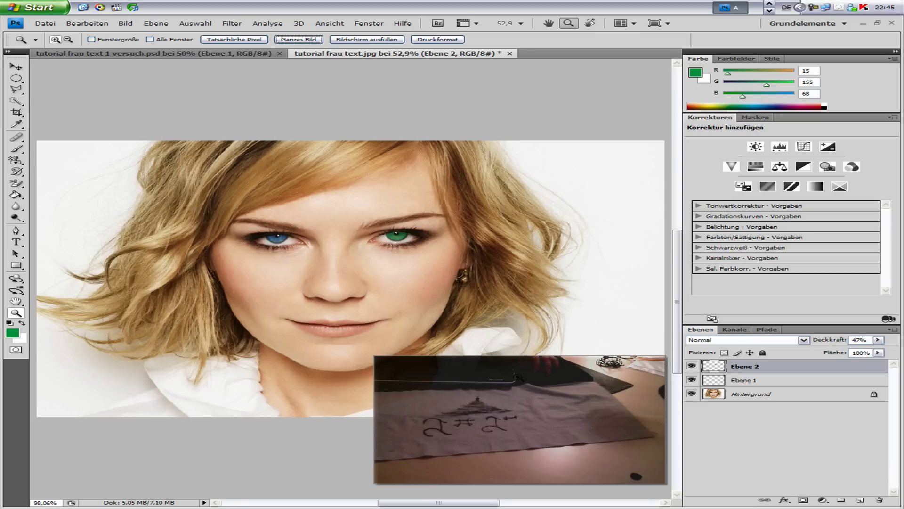
pyautogui.moveTo(121, 187); pyautogui.dragTo(317, 252)
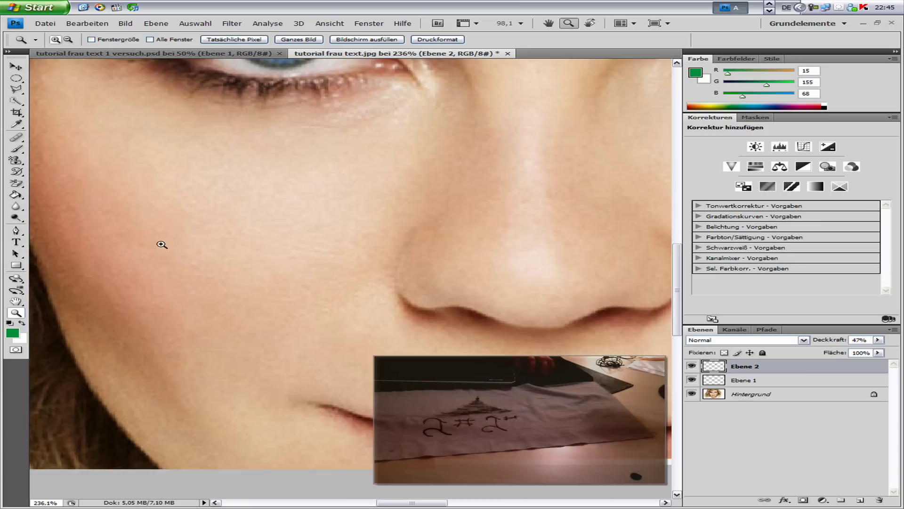
pyautogui.moveTo(87, 178); pyautogui.dragTo(129, 202)
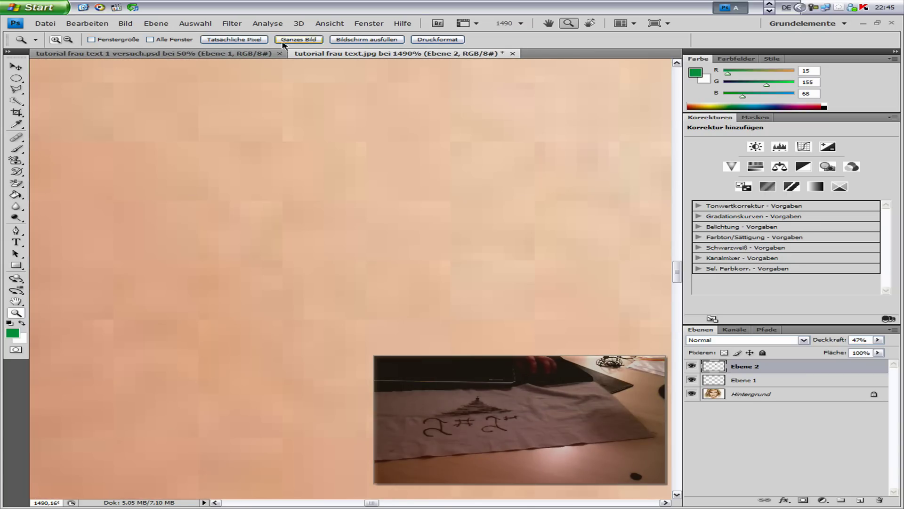
pyautogui.click(296, 39)
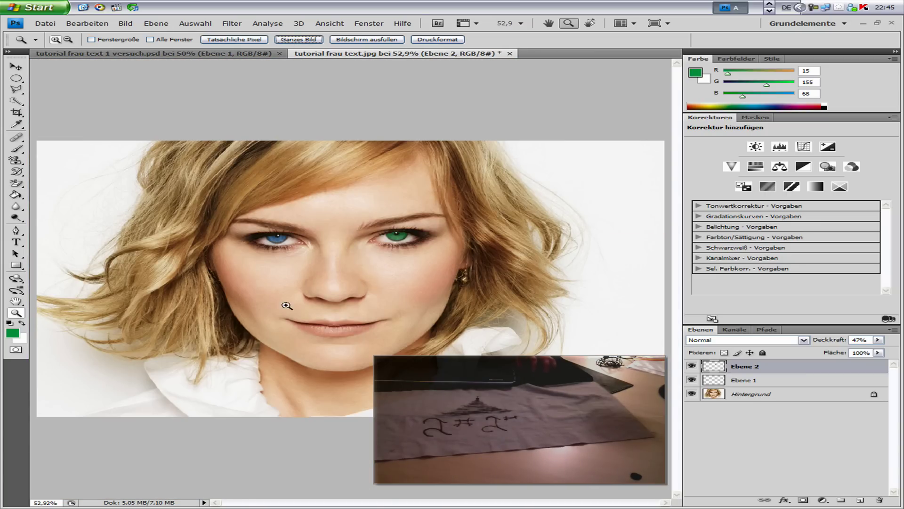